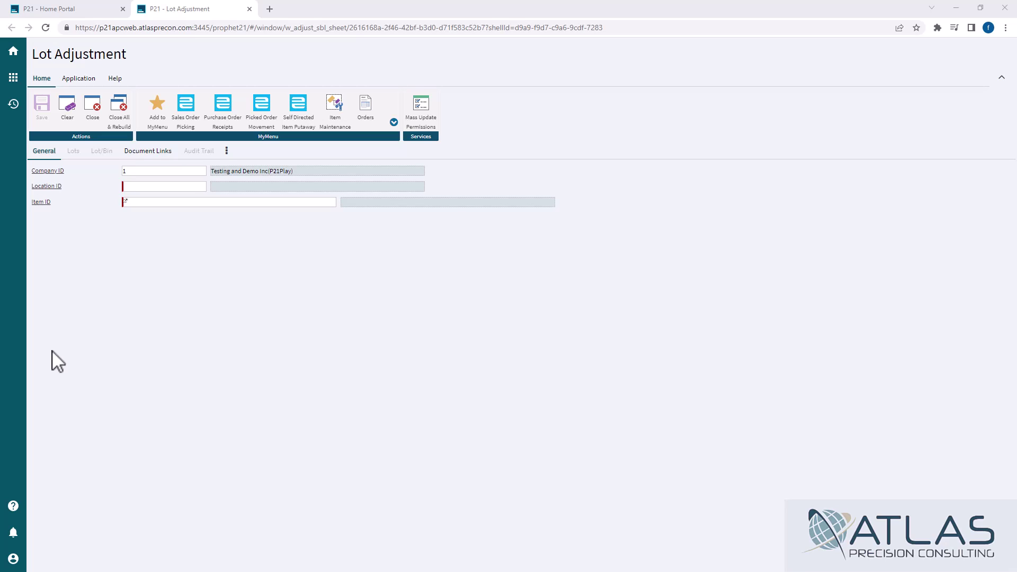
Load item BOLT5 at location 10 and show lots 32 and 31, 200 each, on the Lot/Bin tab
click(142, 186)
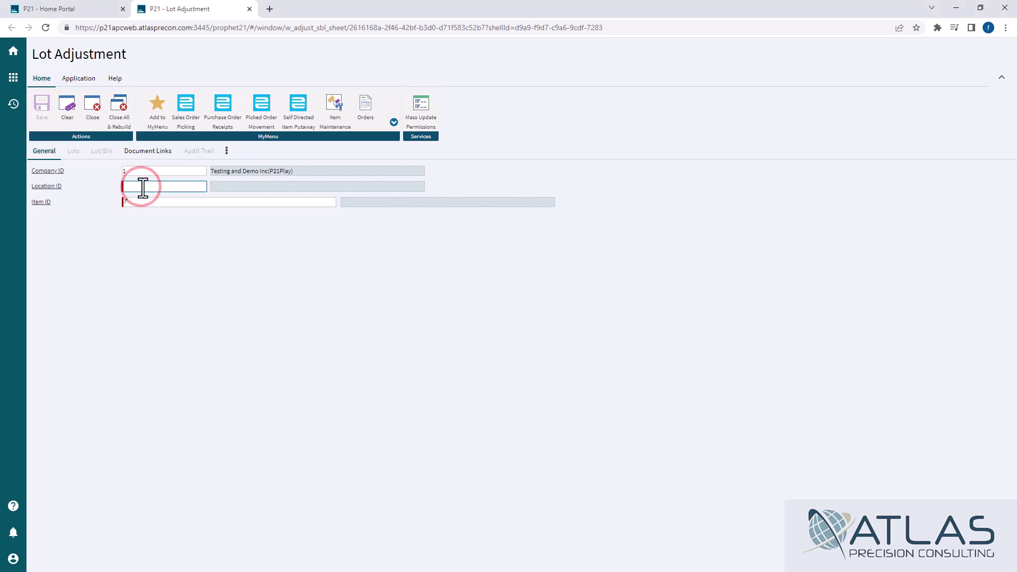
text(10)
key(Tab)
text(bolt5)
key(Tab)
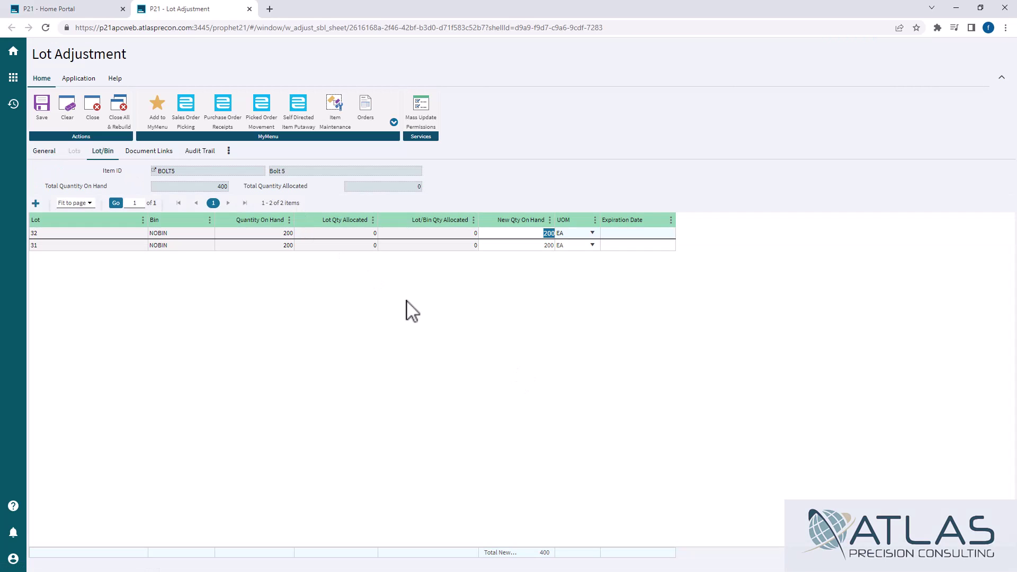
click(454, 336)
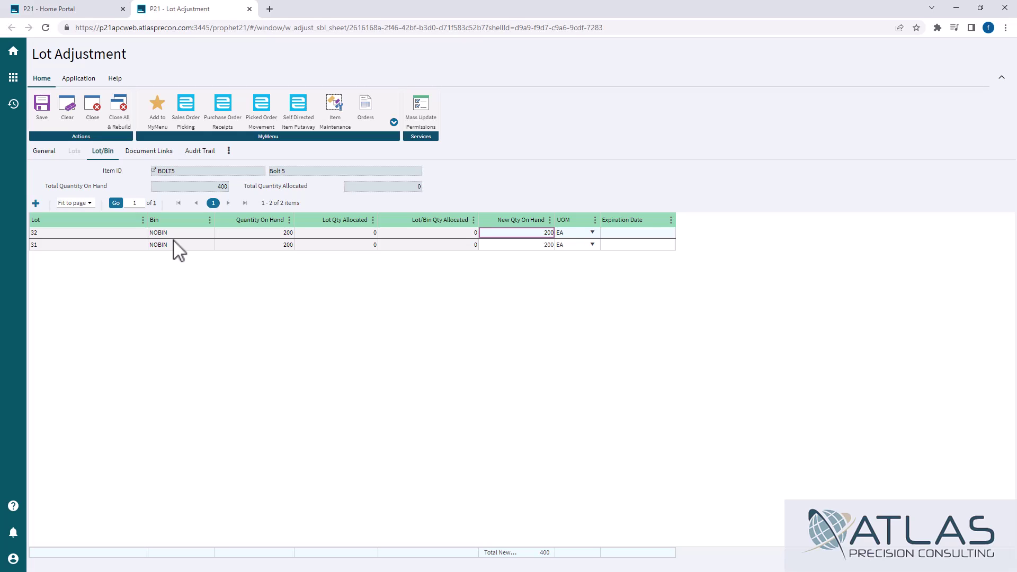
Set lot 32's new quantity on hand to 100 and lot 31's to 300
double_click(516, 233)
text(100)
click(529, 245)
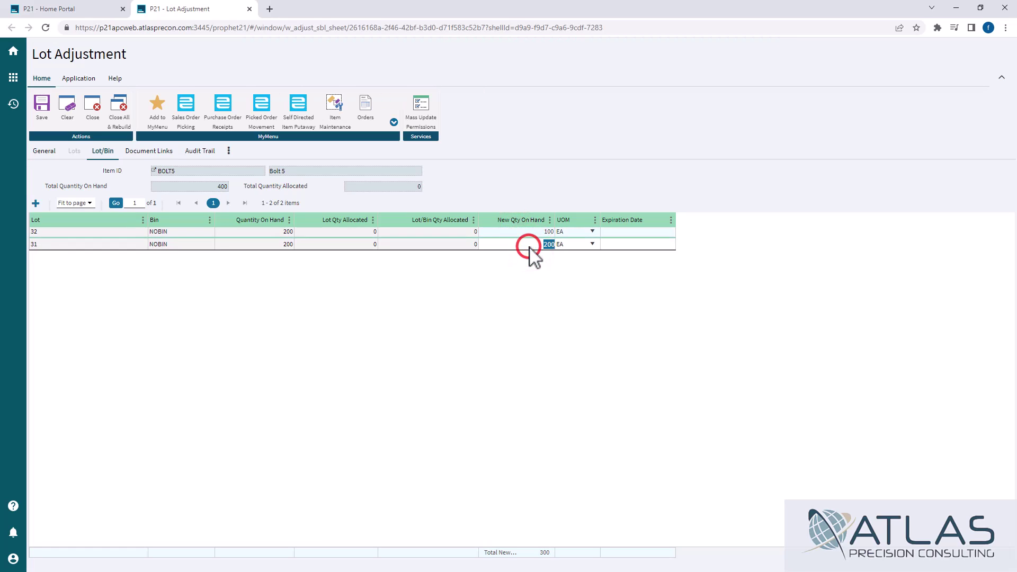
text(300)
click(562, 330)
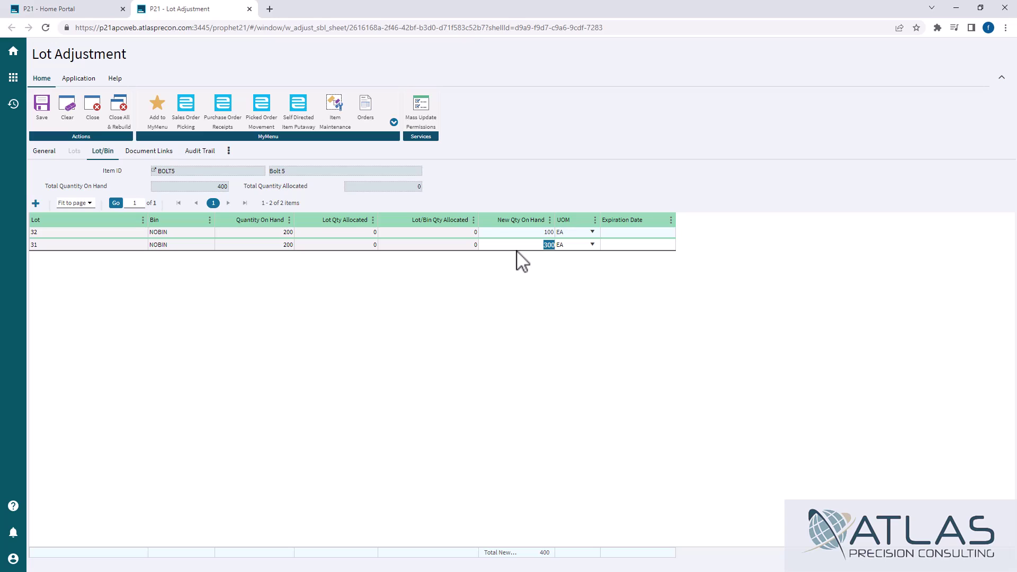
Compare the 400 total on hand with the total new quantity and widen the New Qty On Hand column
double_click(217, 186)
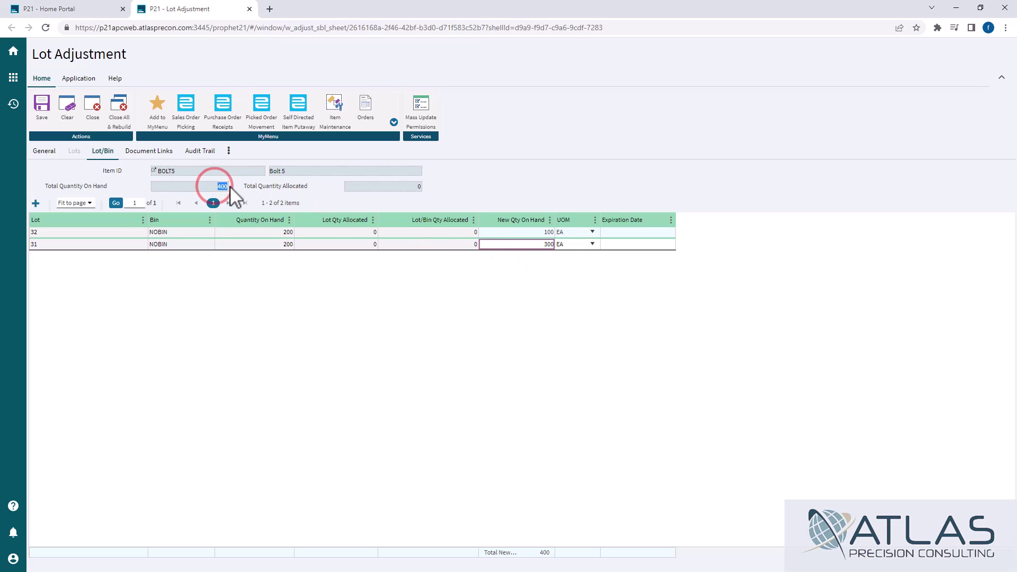
click(532, 552)
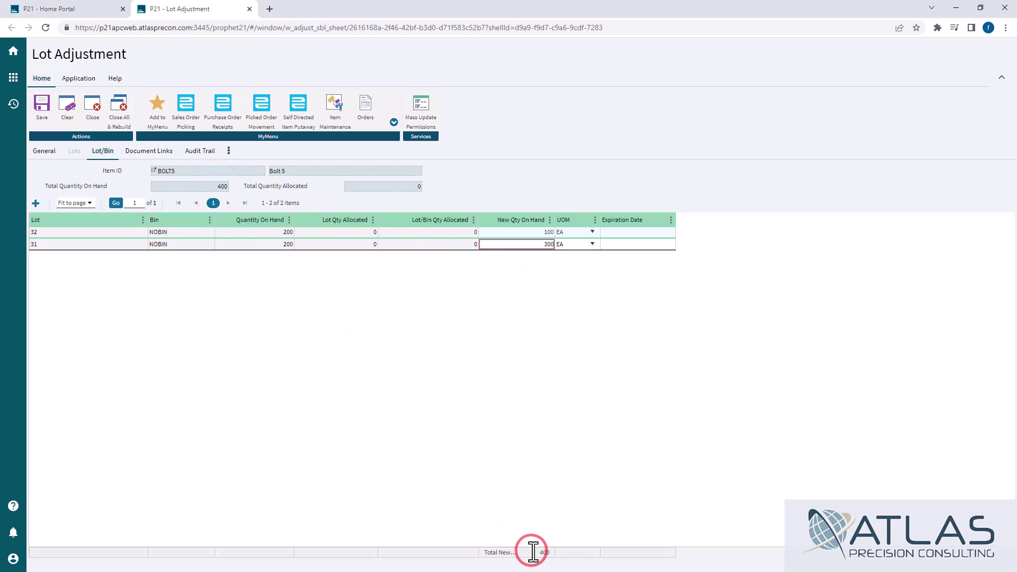
drag(554, 219, 614, 222)
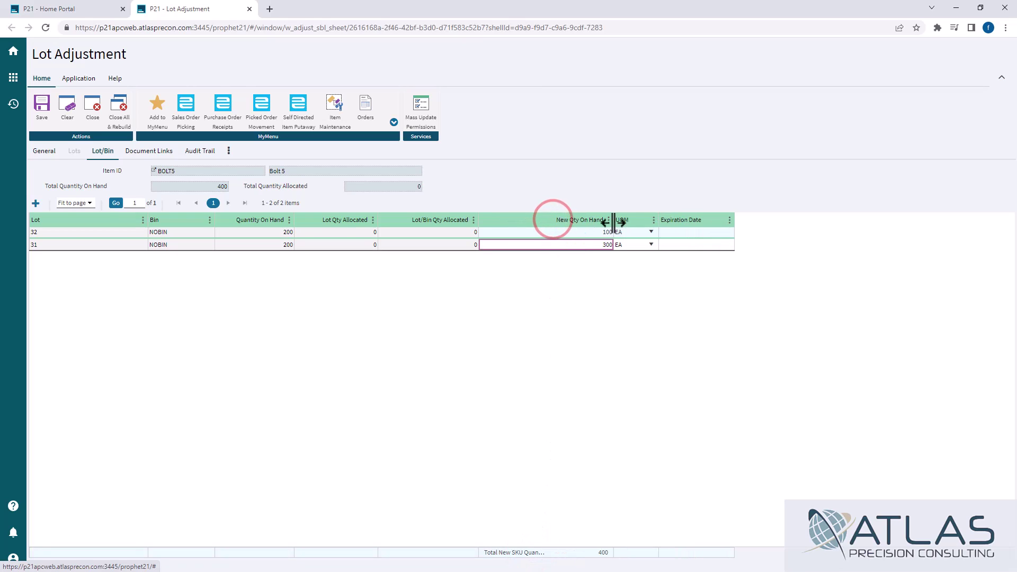
Change lot 31's new quantity on hand to 350
click(585, 422)
click(580, 246)
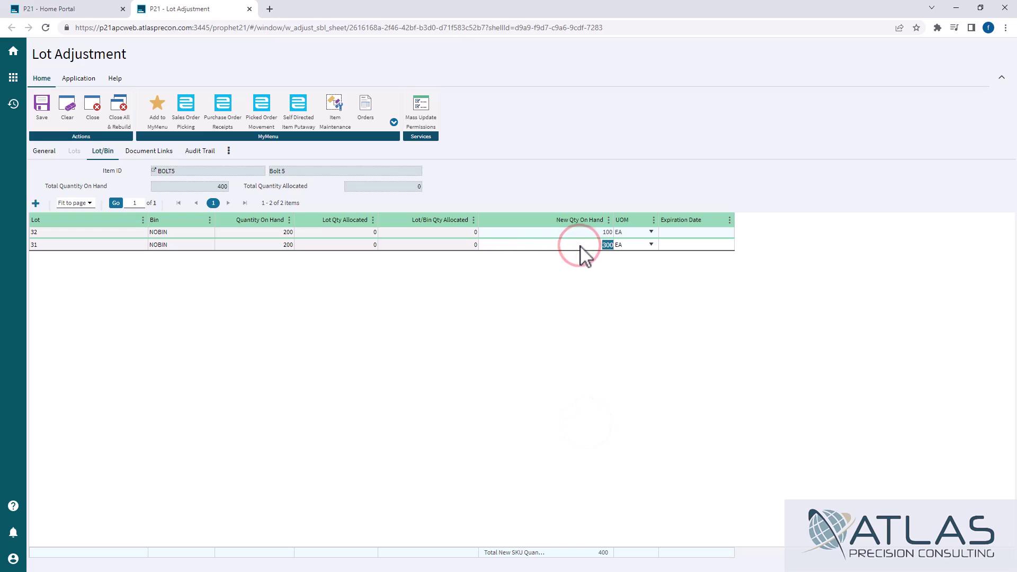
text(350)
click(587, 344)
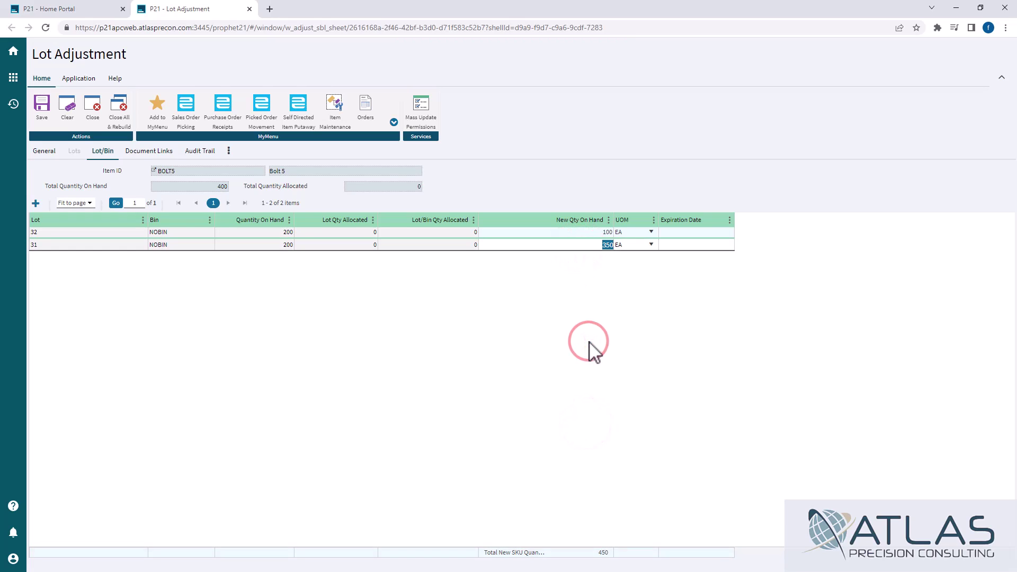
Try saving to get the totals-must-match error, then return to edit lot 31 again
click(41, 106)
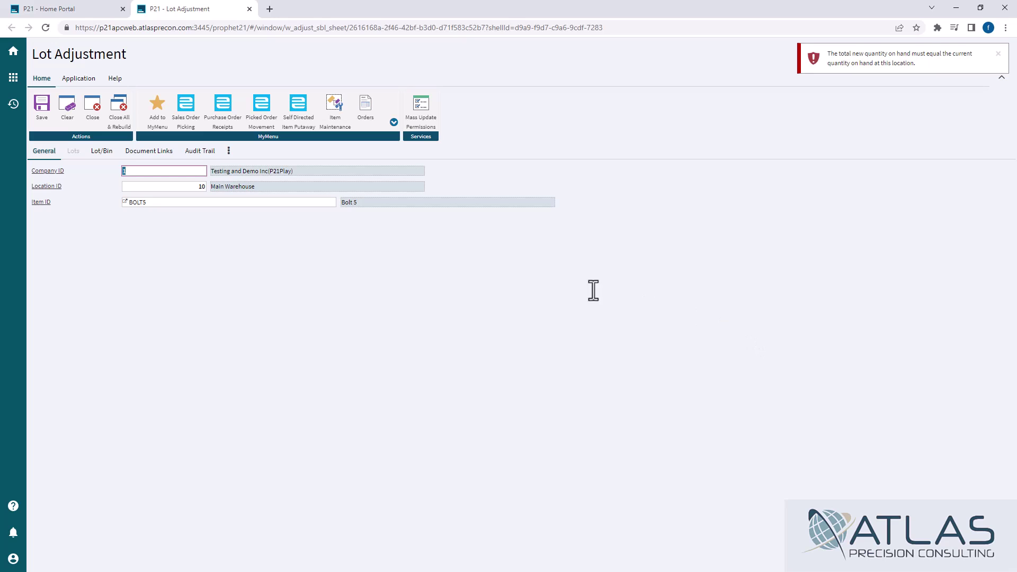
click(106, 151)
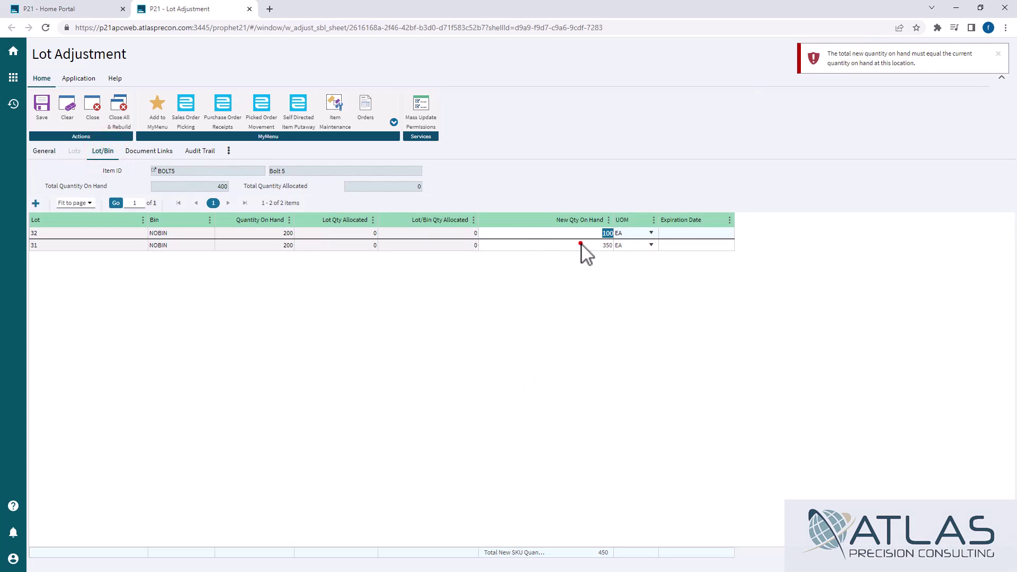
click(581, 243)
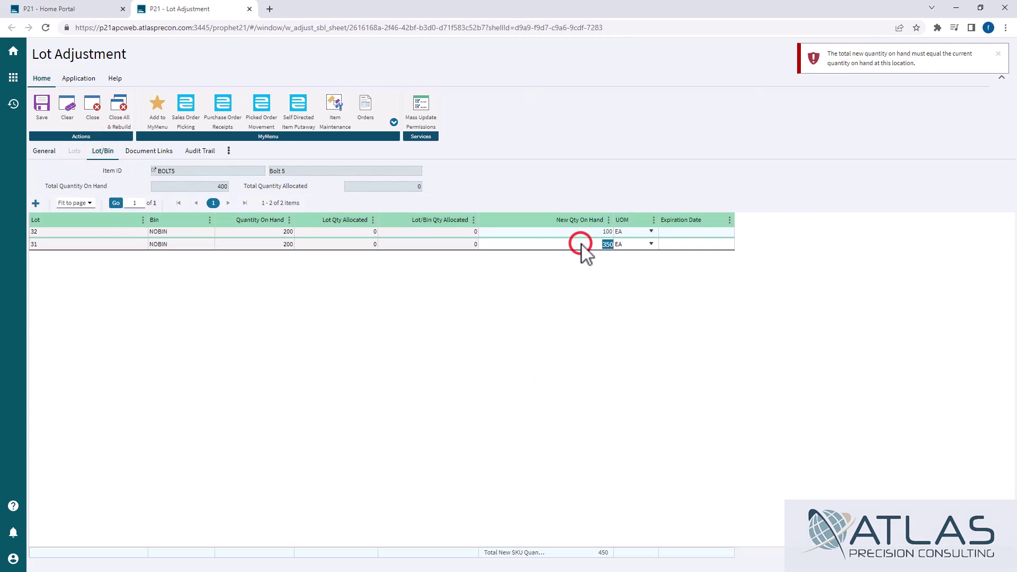
Restore lot 31 to 300 and add lot 25 in bin NOBIN with new quantity 50
text(300)
click(556, 368)
click(36, 203)
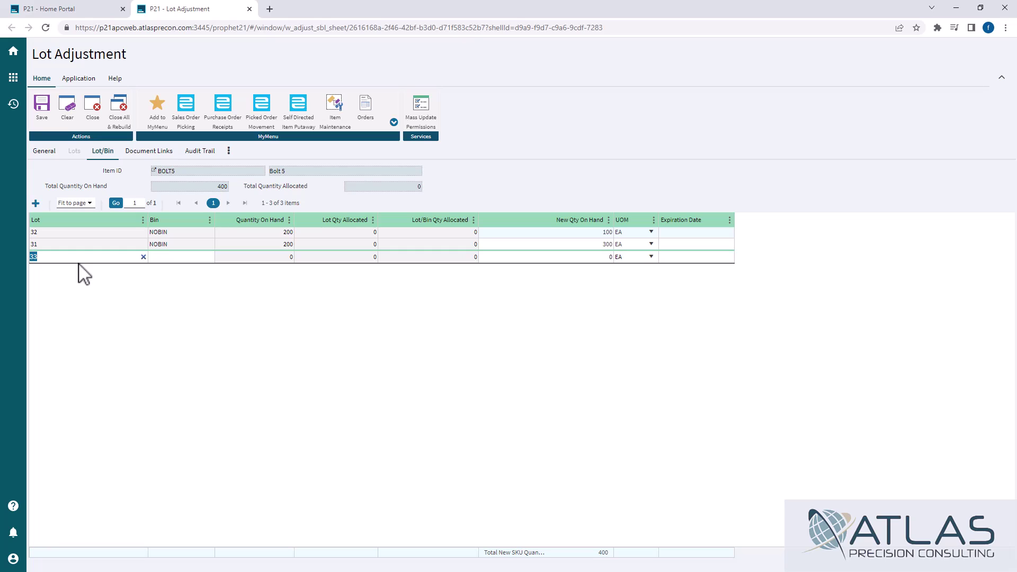
text(25)
key(Tab)
text(NOBIN)
key(Tab)
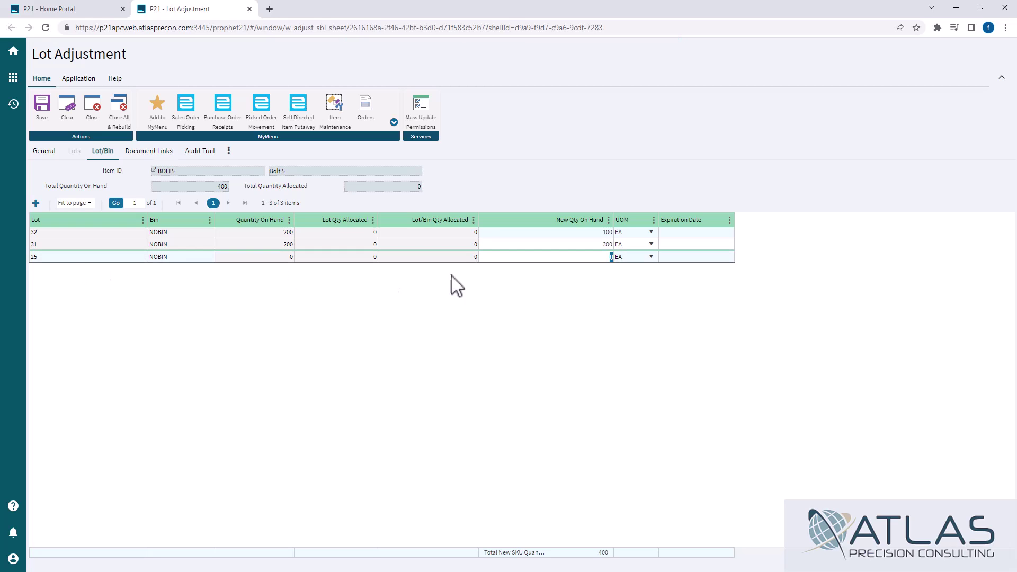
text(50)
click(507, 296)
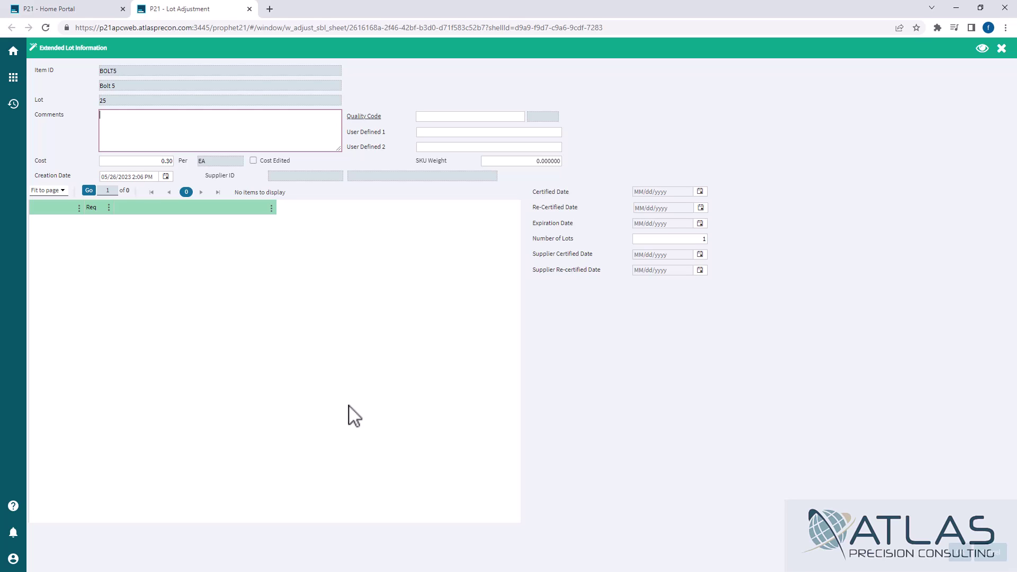
click(958, 553)
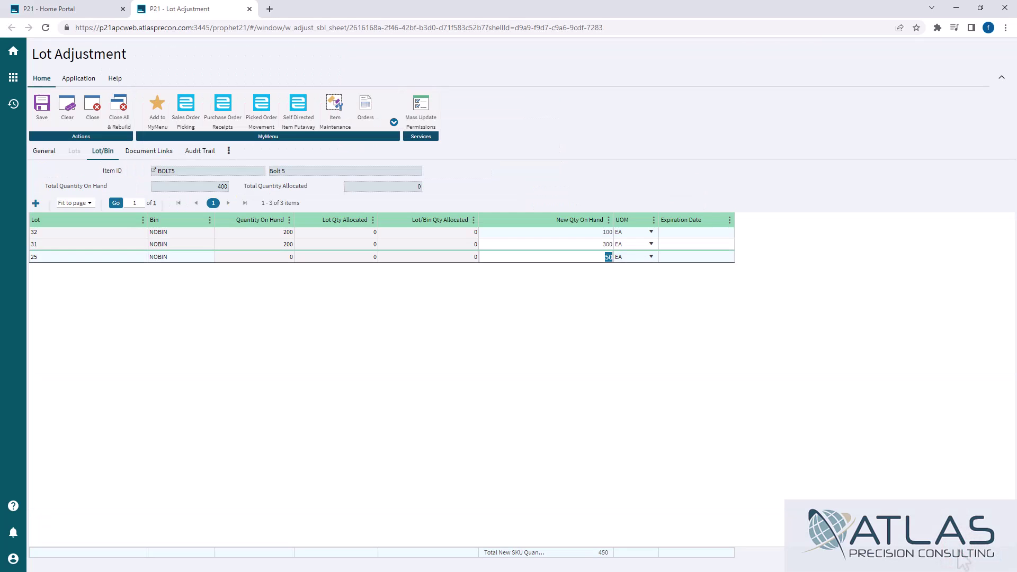
Set lot 32's new quantity to 50, making the total 400, and save the adjustment
click(592, 233)
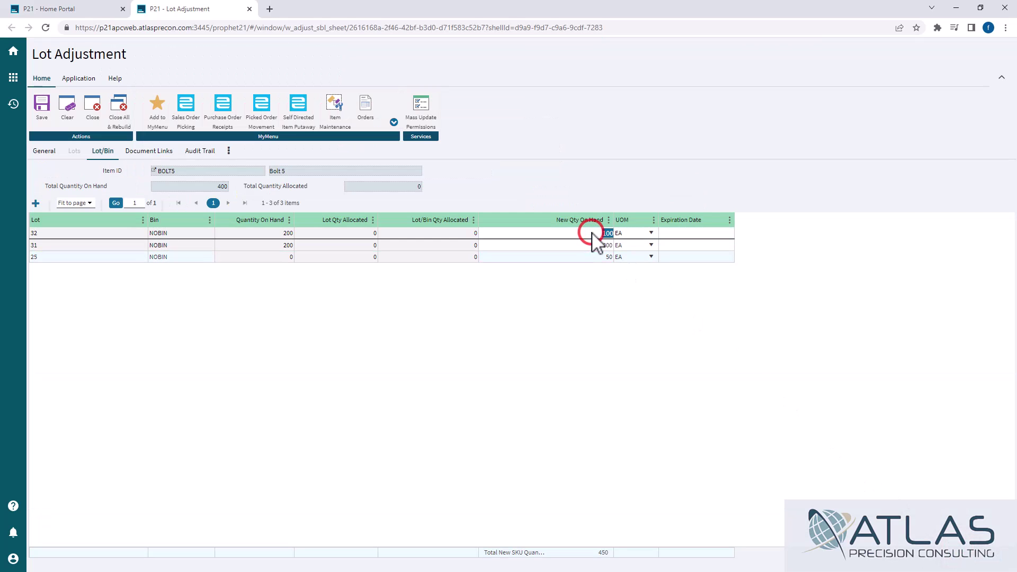
text(50)
click(609, 369)
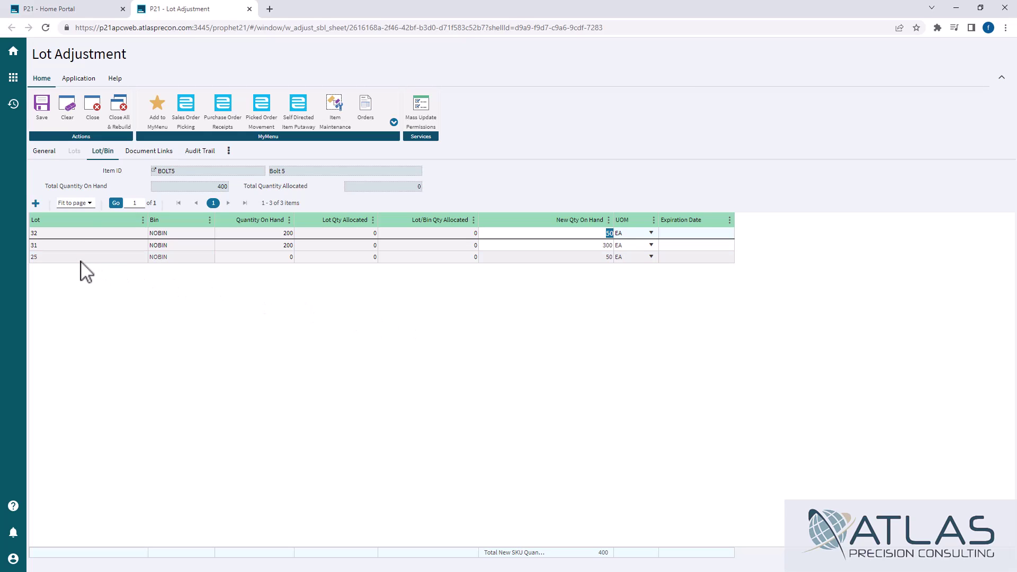
click(41, 105)
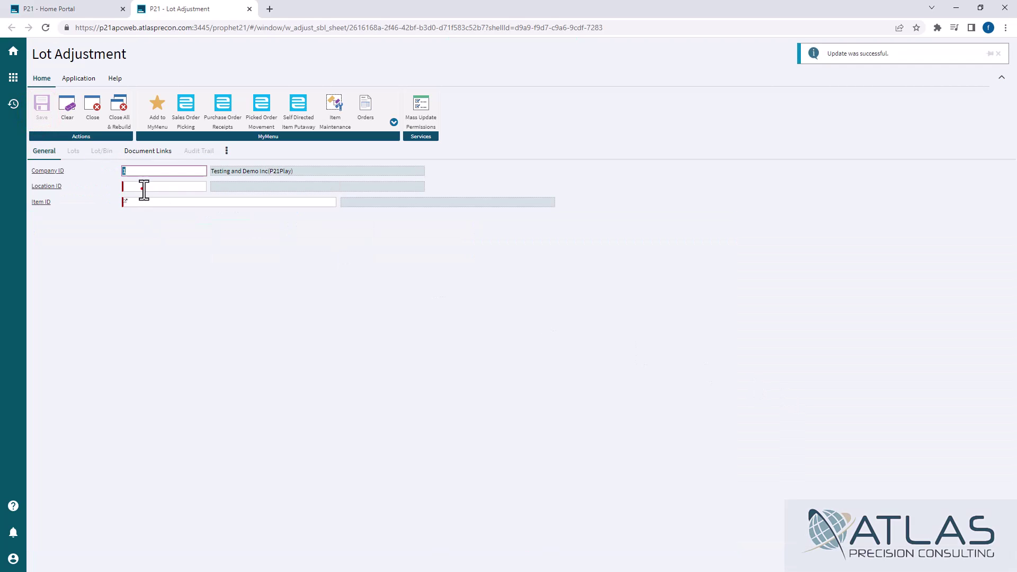
Reload item BOLT5 at location 10 to confirm lots at 50, 300 and 50
click(143, 188)
text(10)
key(Tab)
text(bolt5)
key(Tab)
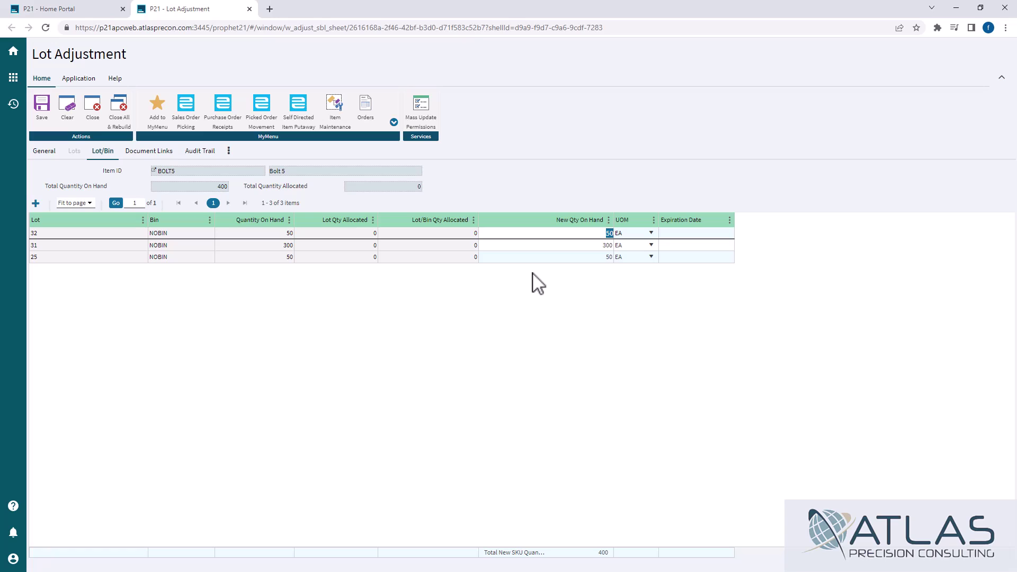
View lot 25's additional lot elements, showing cost 0.30 per EA and creation date 05/26/2023
click(534, 259)
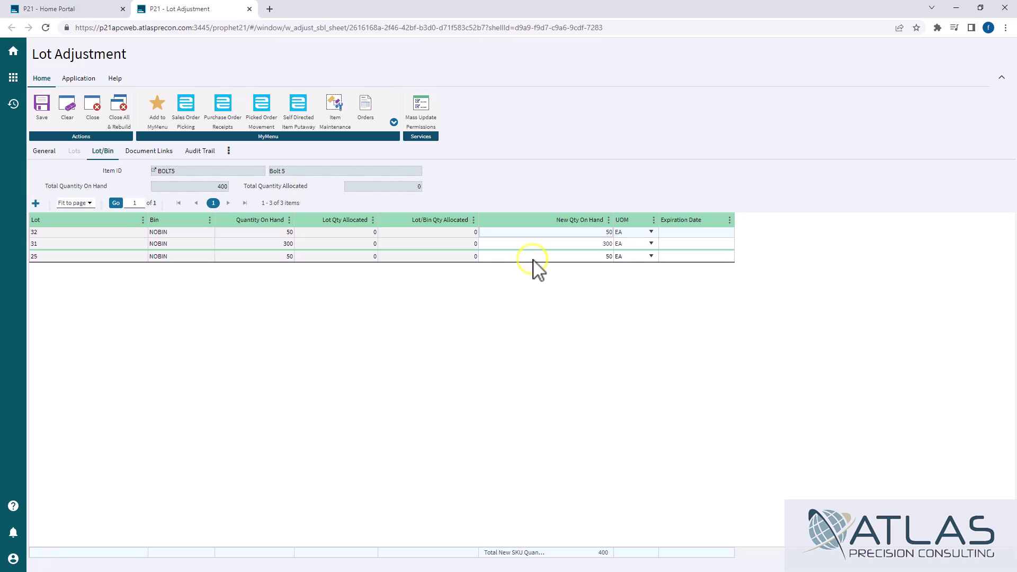
right_click(534, 260)
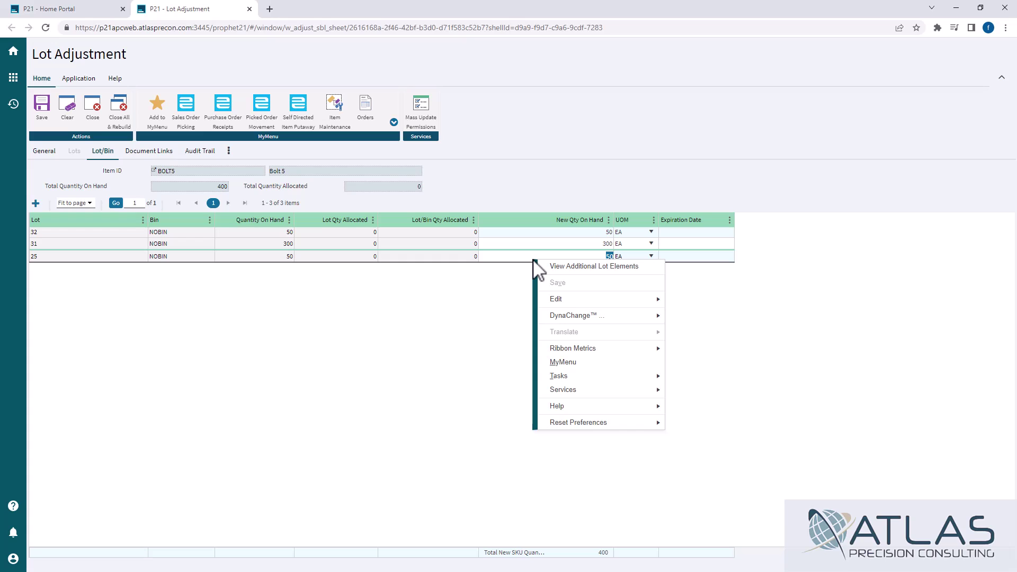
click(565, 265)
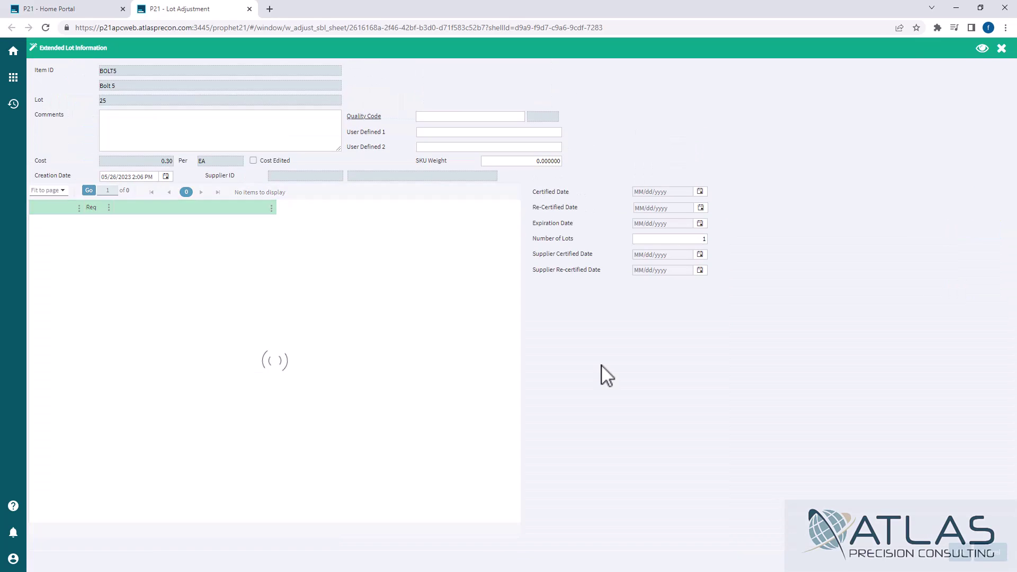